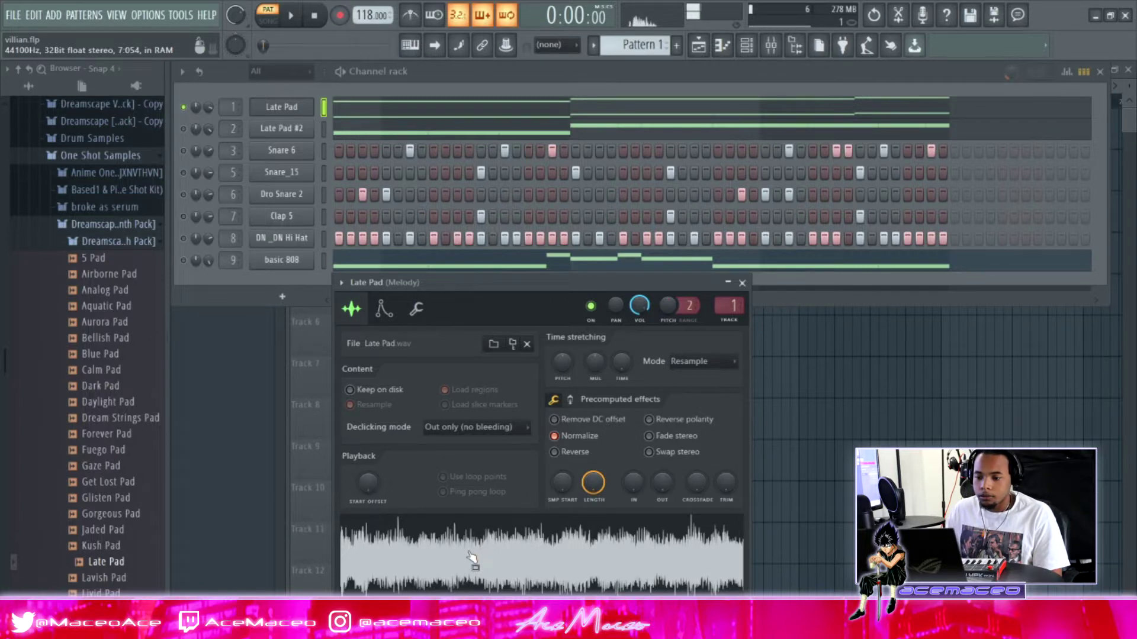
Add the Late Pad sample to the project as an audio clip and return to the Late Pad channel's settings in the channel rack.
{"action": "left_click_drag", "start_coordinate": [472, 557], "coordinate": [590, 571]}
{"action": "left_click_drag", "start_coordinate": [500, 559], "coordinate": [238, 345]}
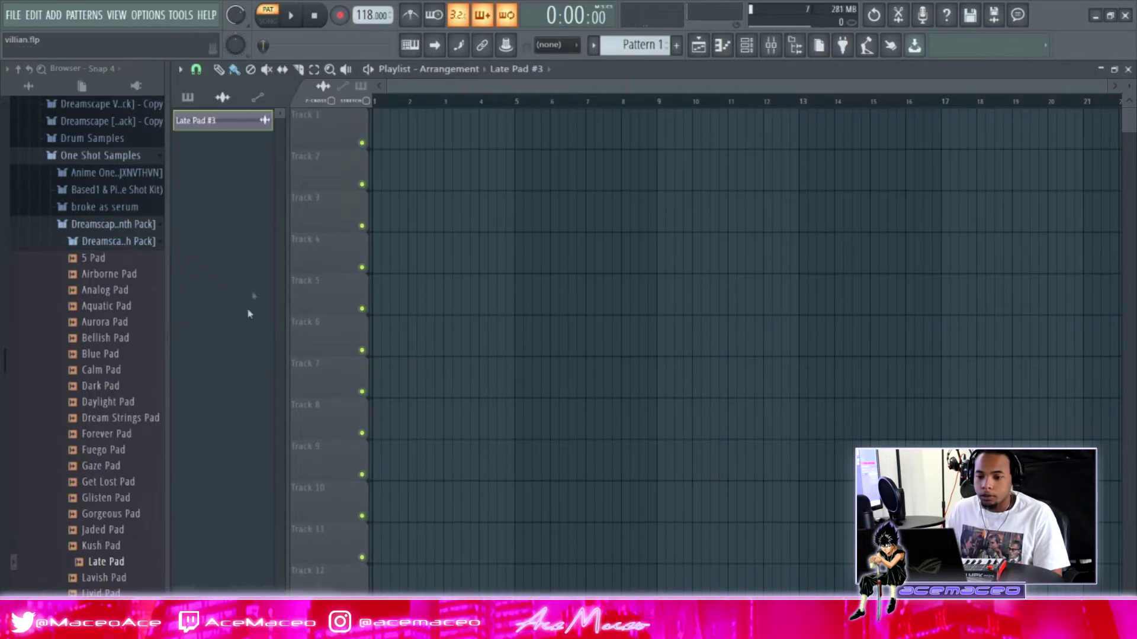
{"action": "left_click", "coordinate": [745, 48]}
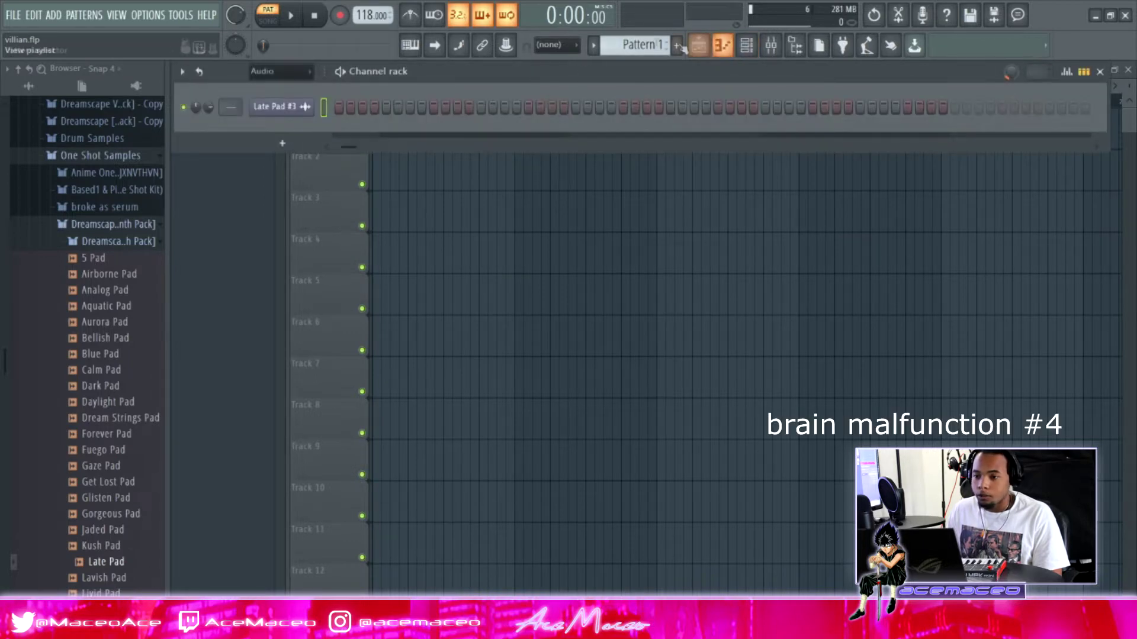
{"action": "left_click", "coordinate": [648, 44]}
{"action": "left_click", "coordinate": [308, 106]}
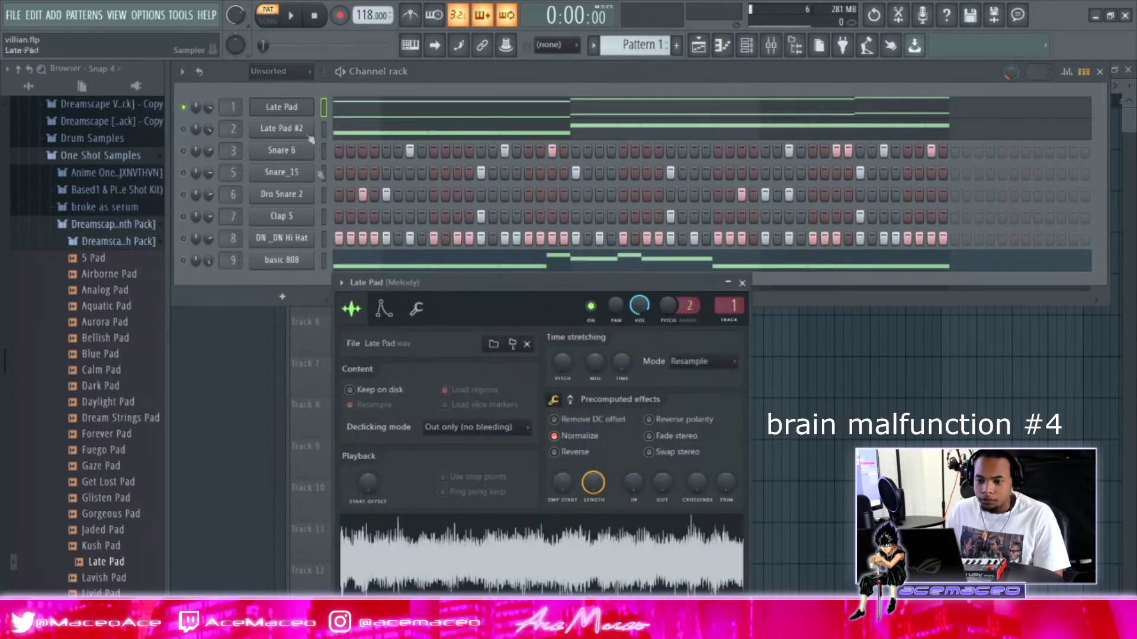
Review the Late Pad channel's sample settings and its volume envelope.
{"action": "left_click", "coordinate": [388, 308]}
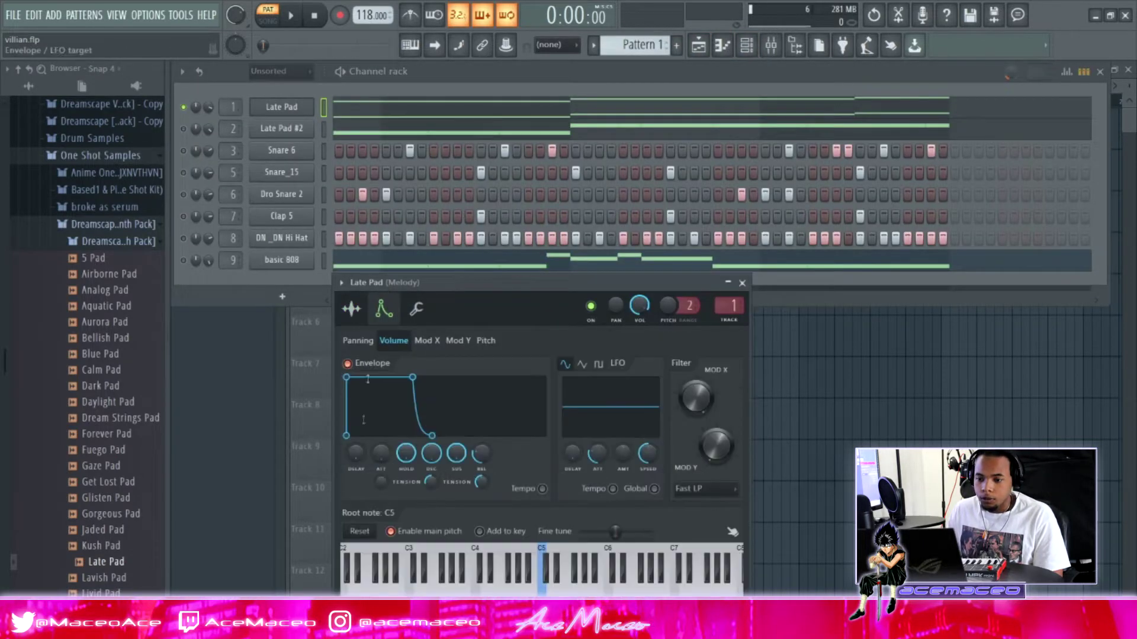
{"action": "left_click", "coordinate": [354, 310]}
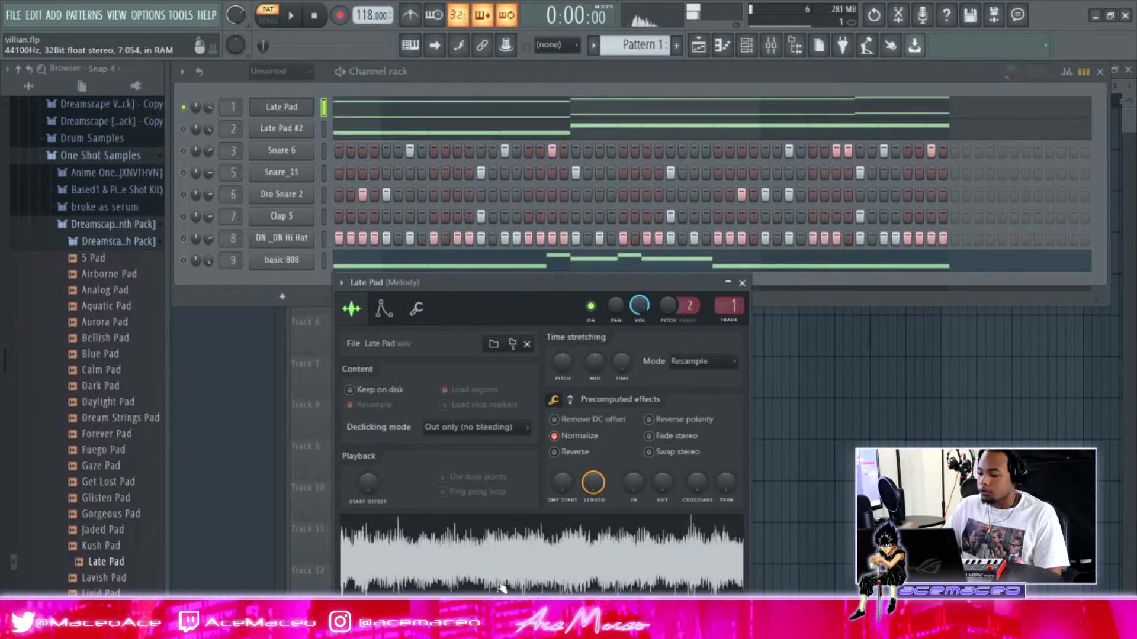
{"action": "scroll", "coordinate": [415, 521], "scroll_direction": "down", "scroll_amount": 3}
{"action": "scroll", "coordinate": [119, 425], "scroll_direction": "down", "scroll_amount": 1}
{"action": "left_click", "coordinate": [282, 106]}
{"action": "left_click", "coordinate": [282, 107]}
{"action": "left_click", "coordinate": [384, 320]}
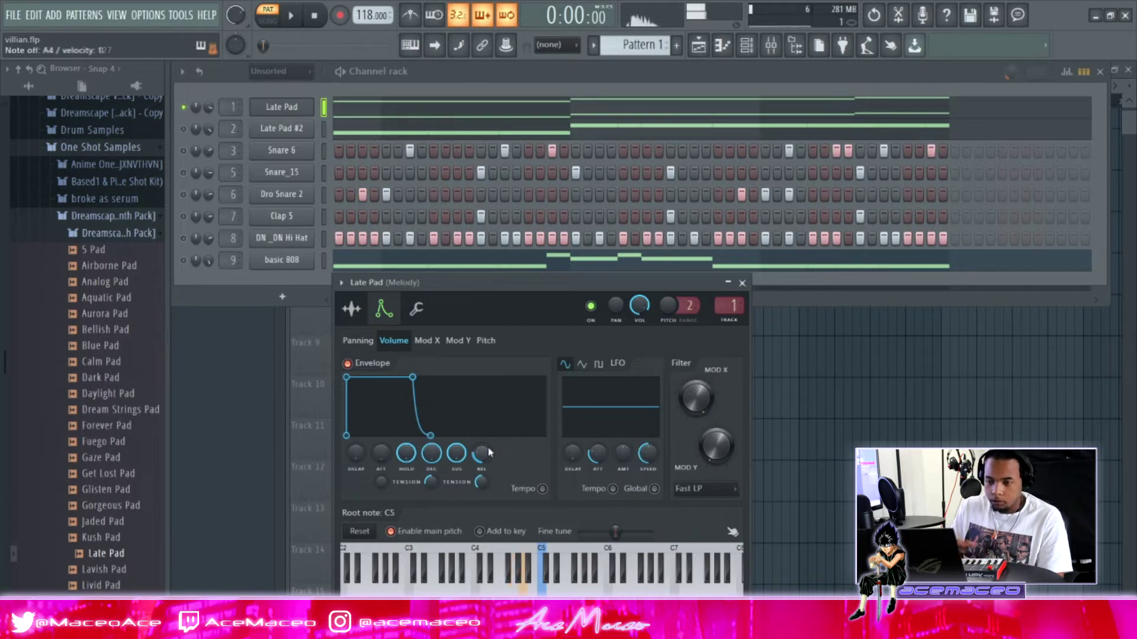
Open the Late Pad channel in the piano roll and examine its complete four-bar note pattern.
{"action": "right_click", "coordinate": [186, 114]}
{"action": "key", "text": "Escape"}
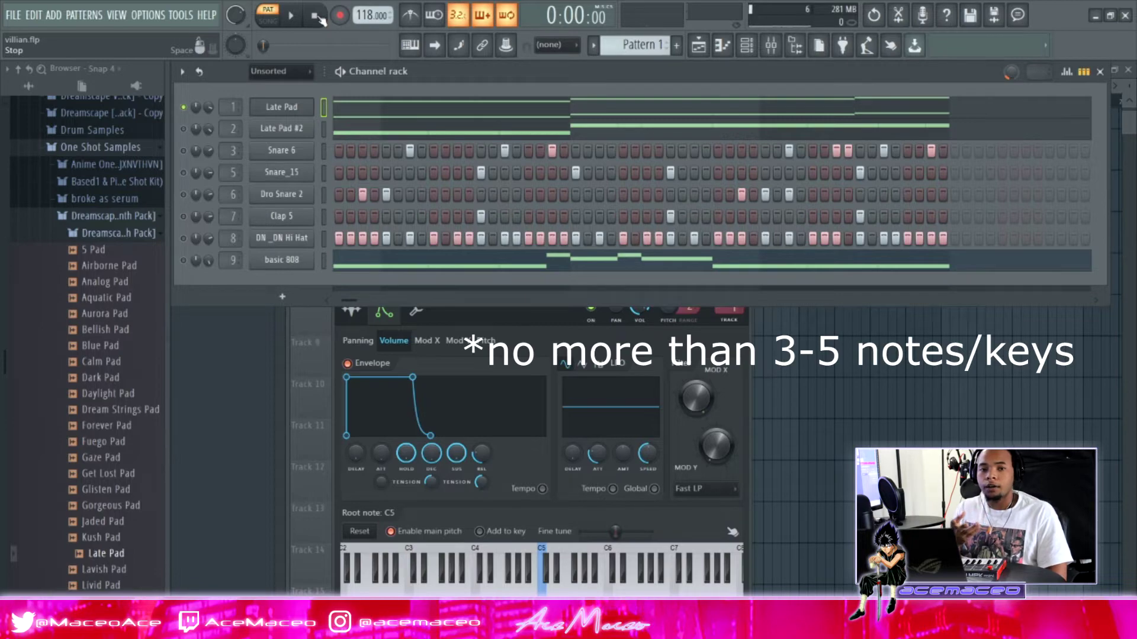
{"action": "right_click", "coordinate": [297, 107]}
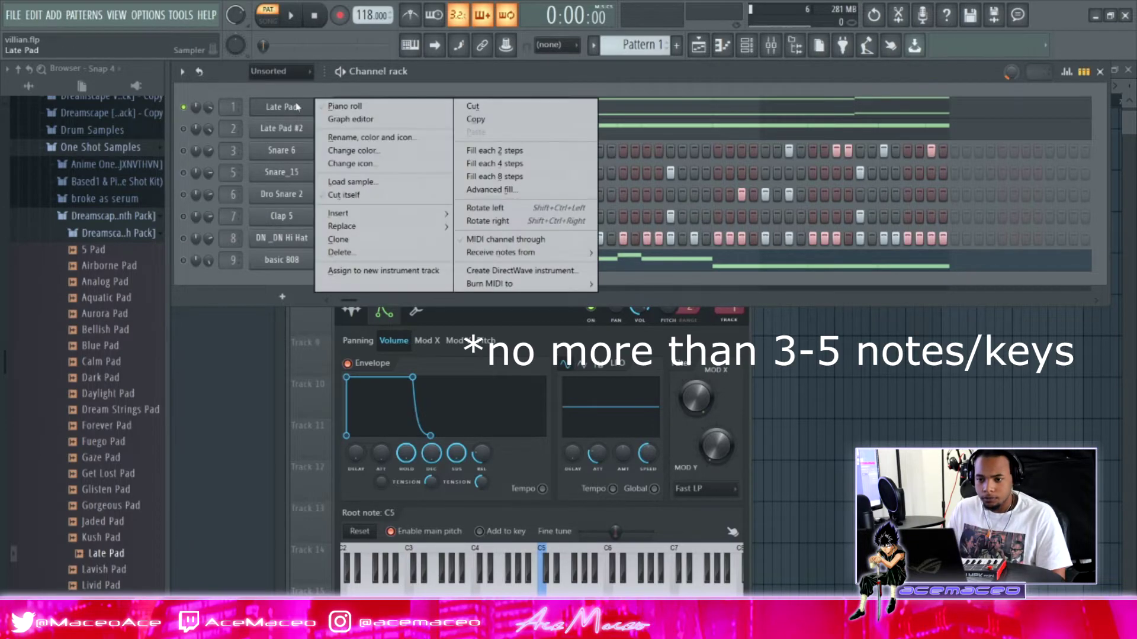
{"action": "left_click", "coordinate": [345, 106]}
{"action": "scroll", "coordinate": [424, 178], "scroll_direction": "up", "scroll_amount": 3}
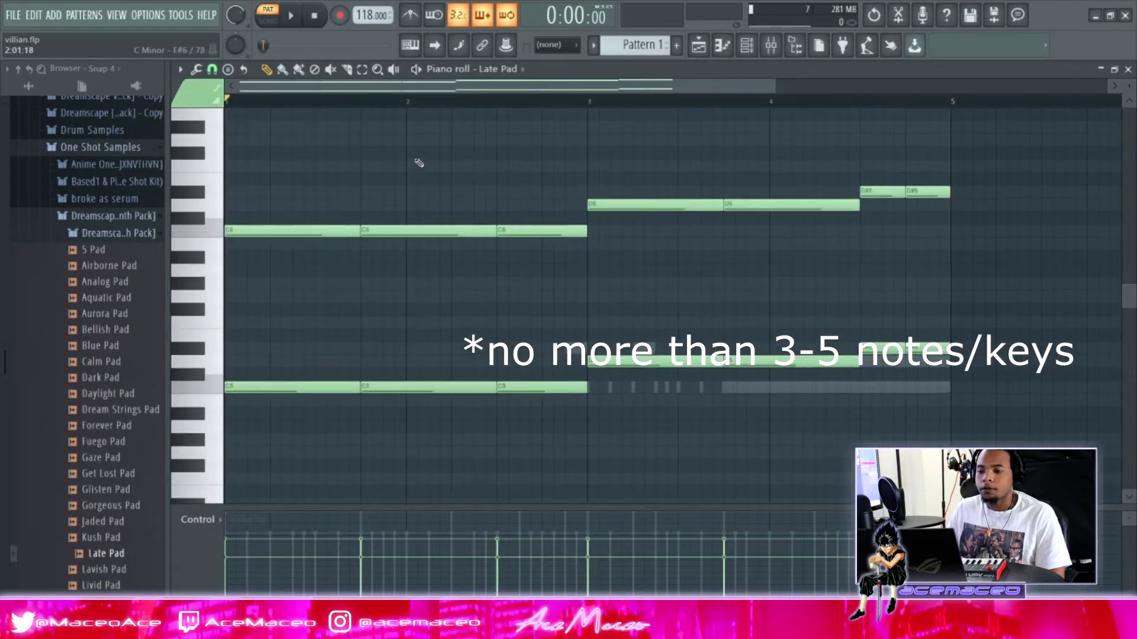
{"action": "left_click_drag", "start_coordinate": [772, 88], "coordinate": [832, 202]}
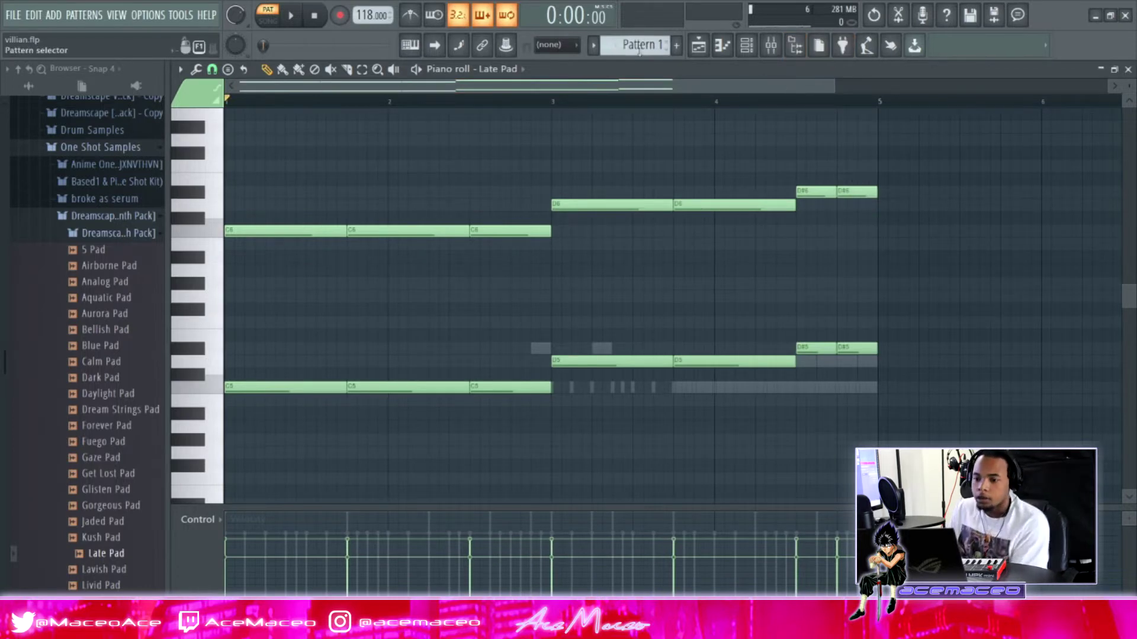
Play the pattern while following the Late Pad notes in the piano roll, and stop playback.
{"action": "left_click", "coordinate": [299, 24]}
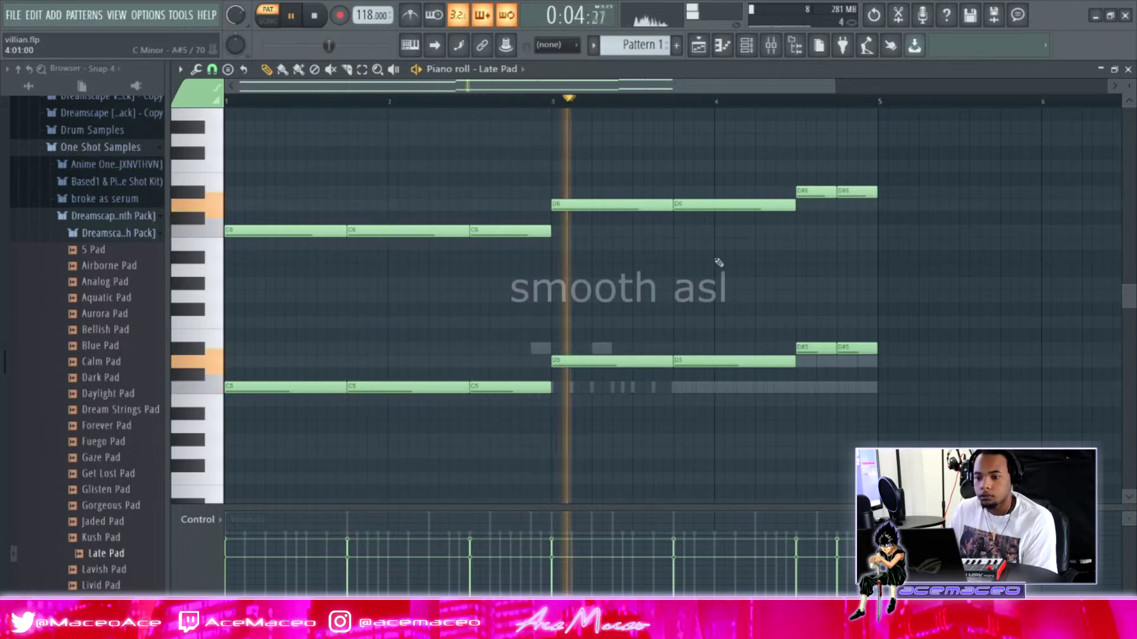
{"action": "scroll", "coordinate": [770, 284], "scroll_direction": "down", "scroll_amount": 1}
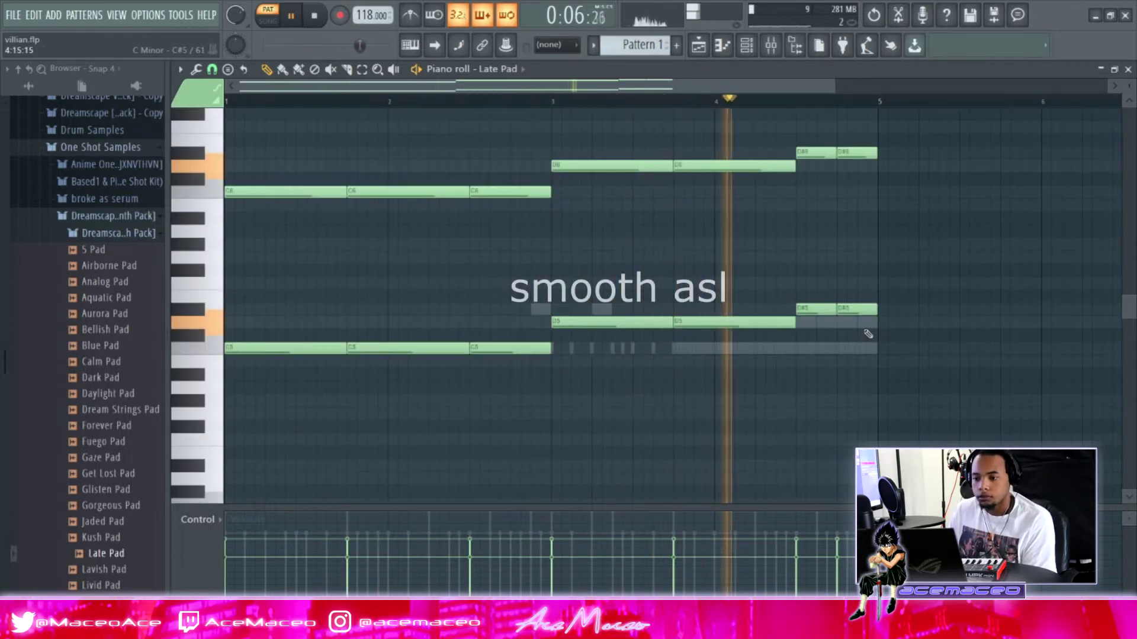
{"action": "scroll", "coordinate": [867, 333], "scroll_direction": "up", "scroll_amount": 1}
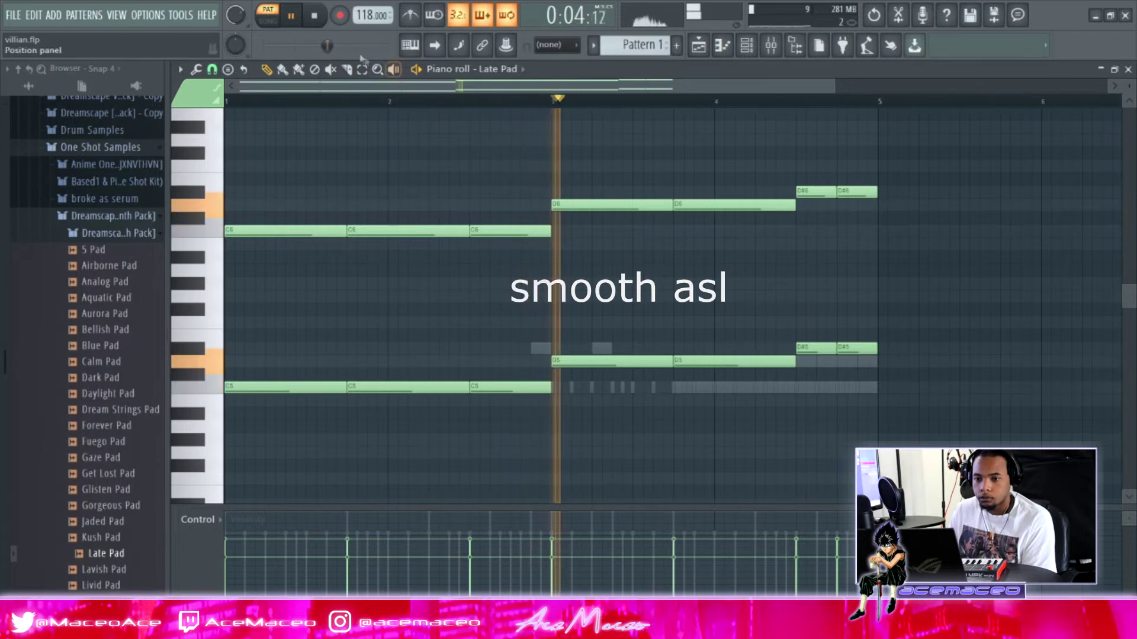
{"action": "left_click", "coordinate": [314, 18]}
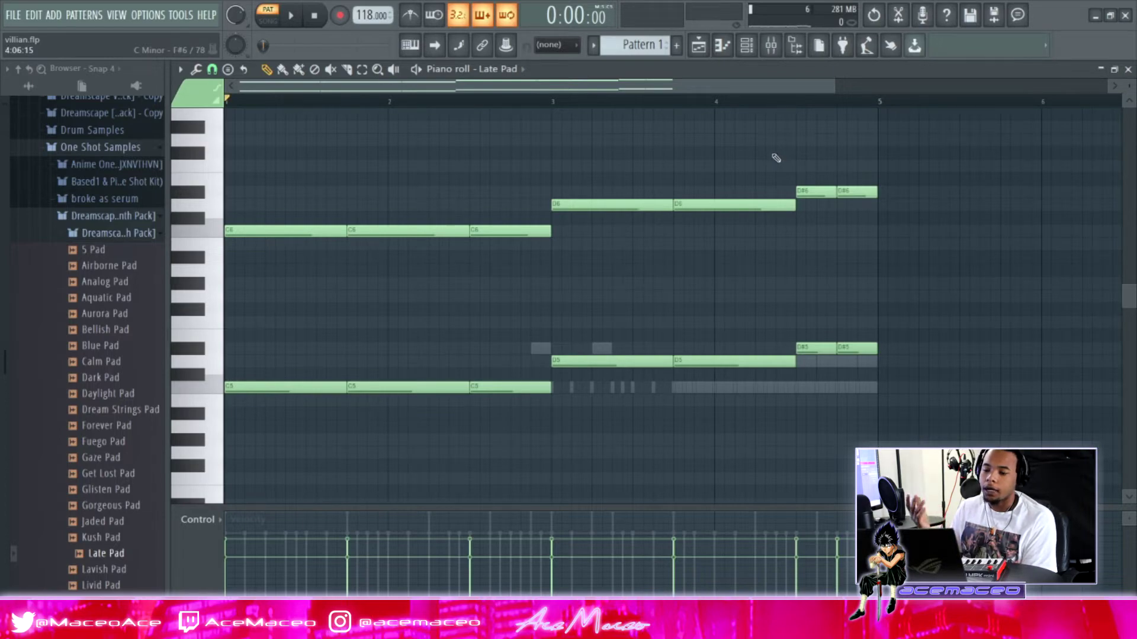
Play Pattern 1 from the channel rack and unmute the Snare_15 channel during playback.
{"action": "key", "text": "F6"}
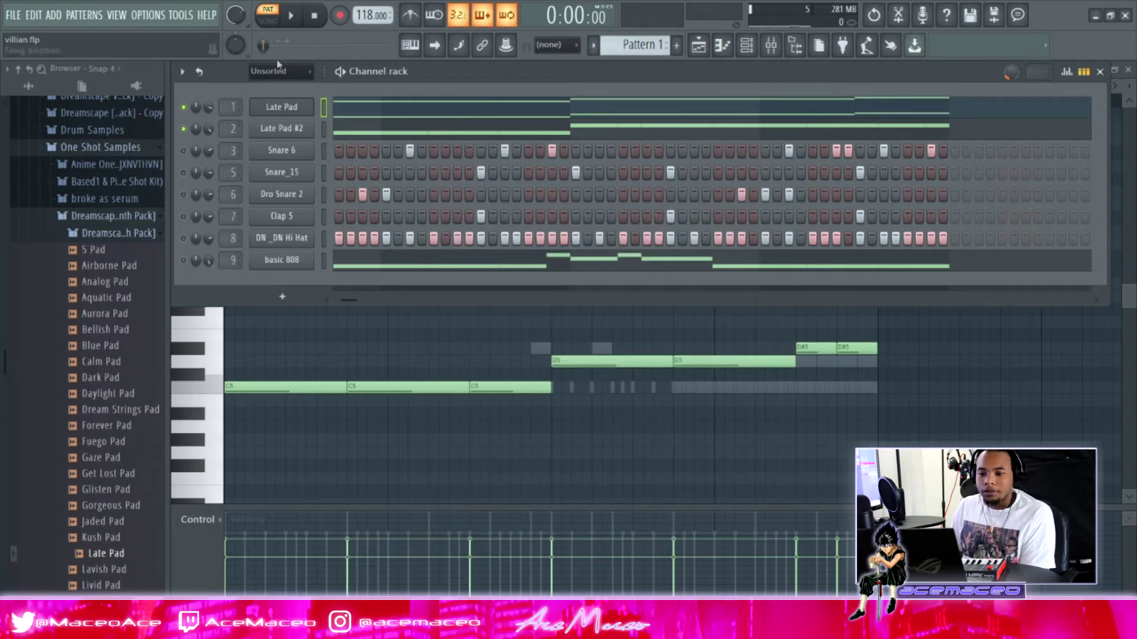
{"action": "left_click", "coordinate": [290, 16]}
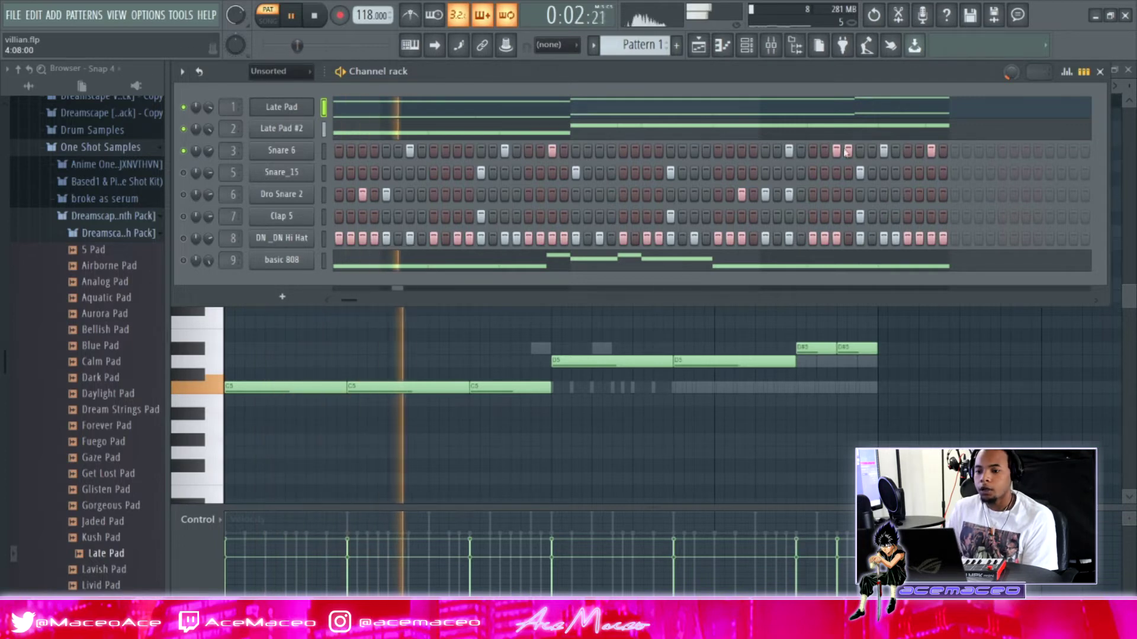
{"action": "left_click", "coordinate": [183, 173]}
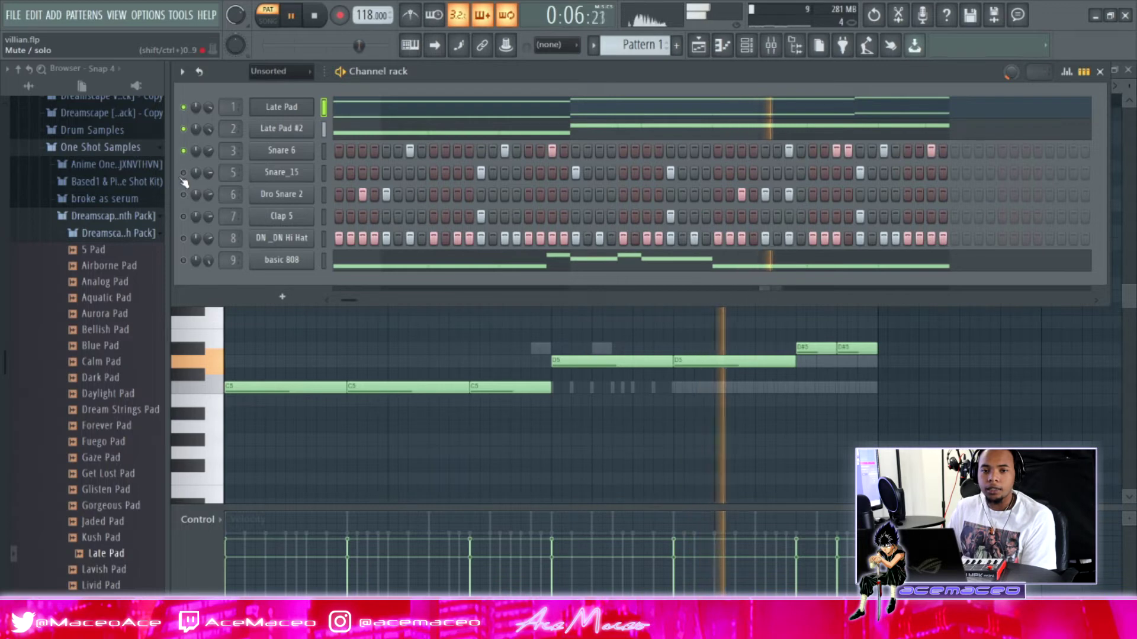
{"action": "left_click", "coordinate": [183, 172]}
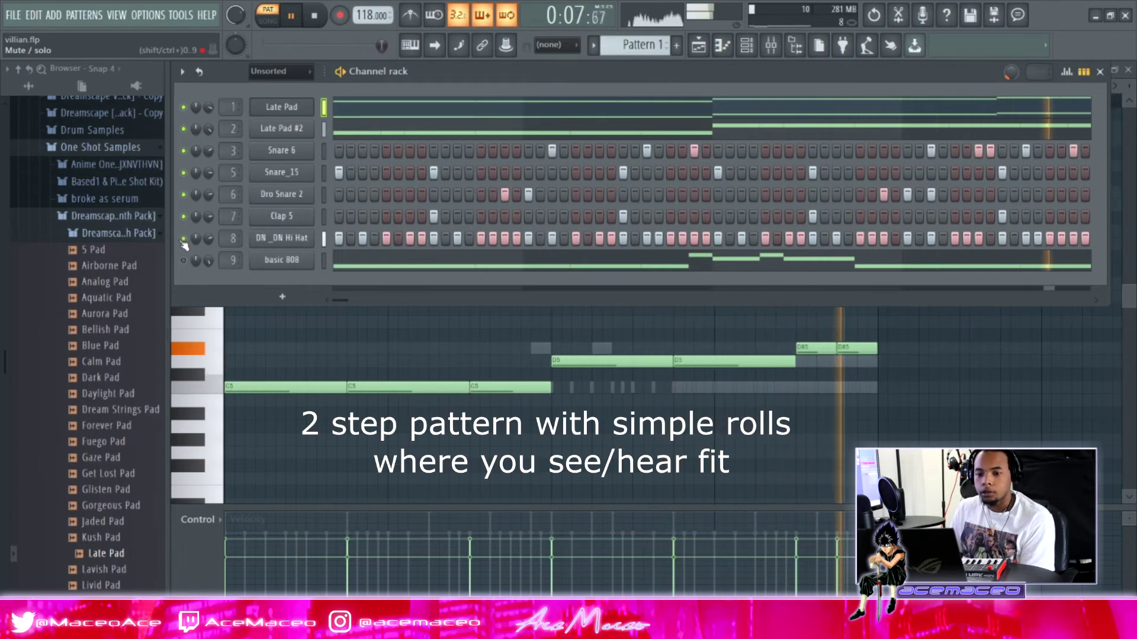
Examine the DN _DN Hi Hat channel's four-bar pattern in the piano roll during playback, and return to the channel rack.
{"action": "right_click", "coordinate": [308, 238]}
{"action": "left_click", "coordinate": [345, 237]}
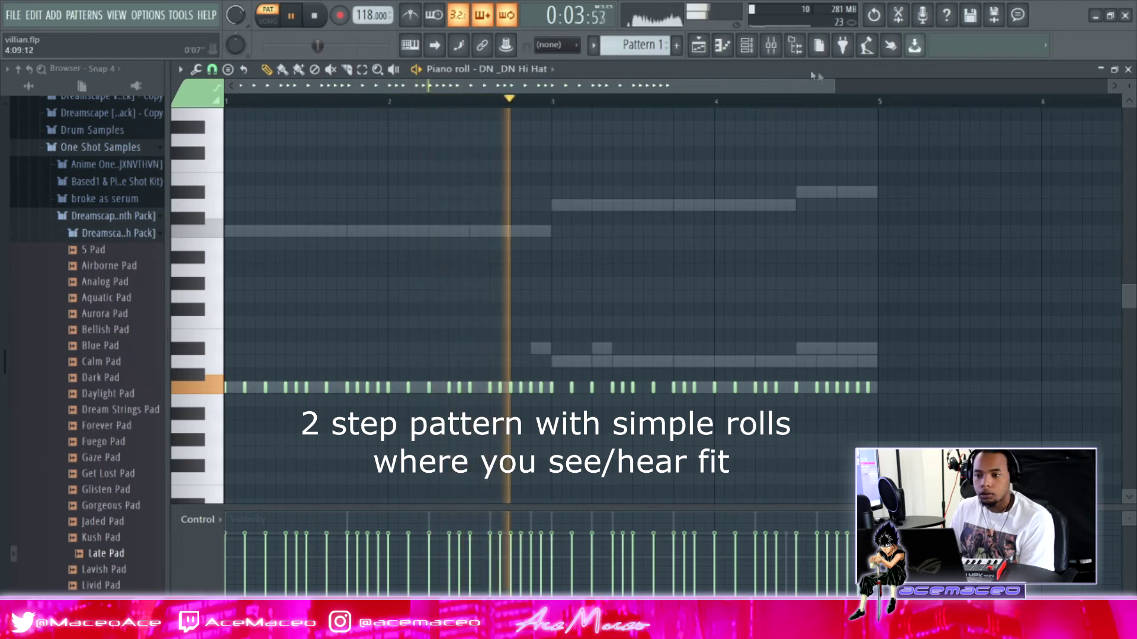
{"action": "left_click_drag", "start_coordinate": [807, 102], "coordinate": [780, 99]}
{"action": "scroll", "coordinate": [734, 108], "scroll_direction": "up", "scroll_amount": 1}
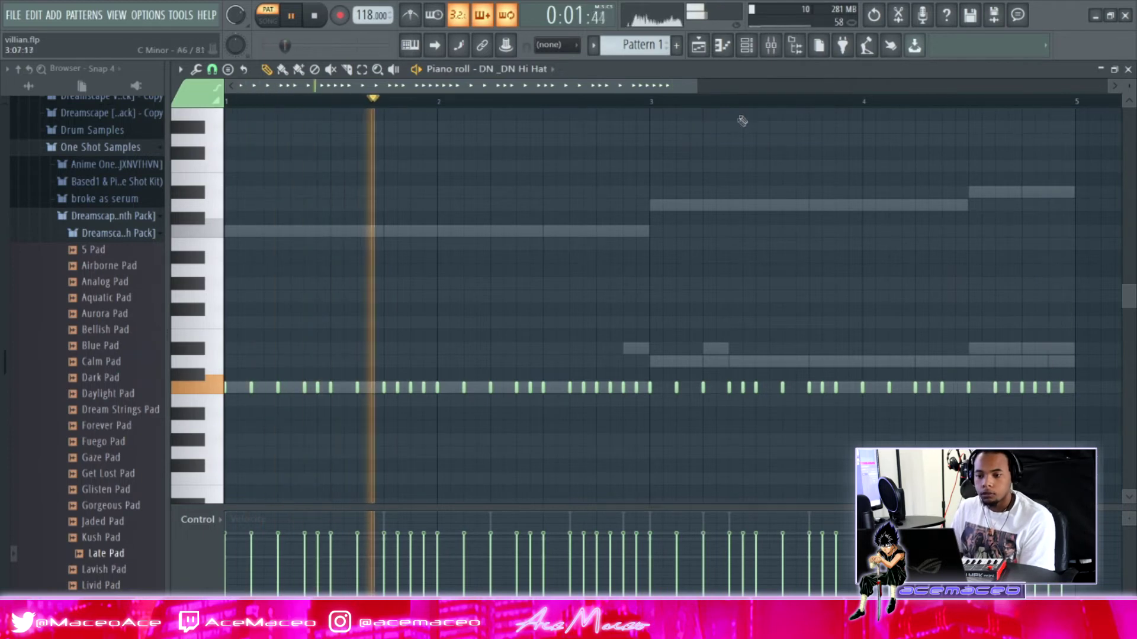
{"action": "left_click", "coordinate": [746, 47]}
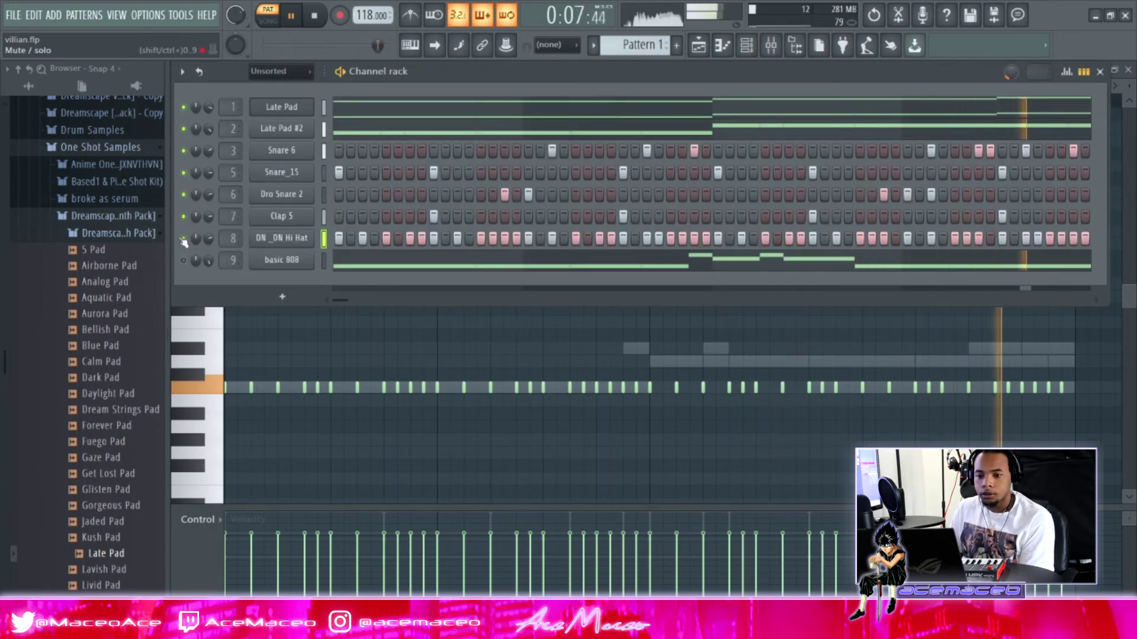